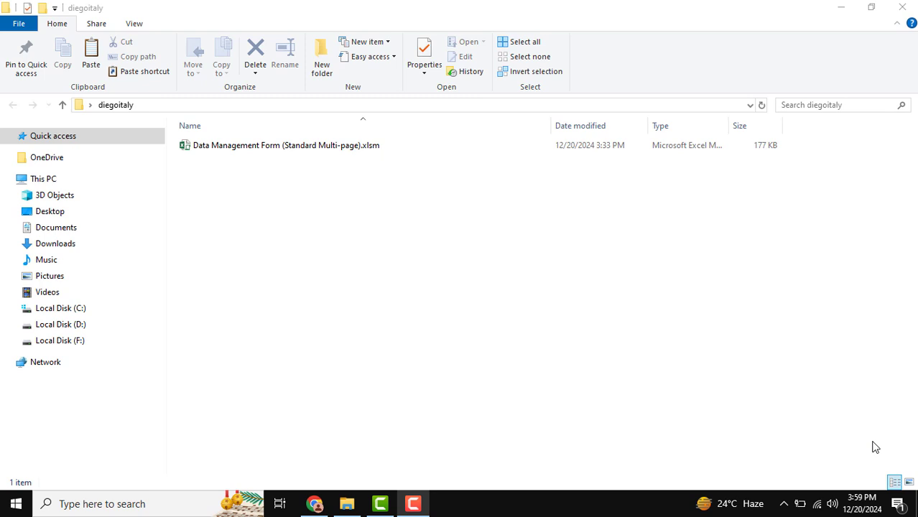
Open Data Management Form (Standard Multi-page).xlsm from the diegoitaly folder in Excel.
left_click(328, 150)
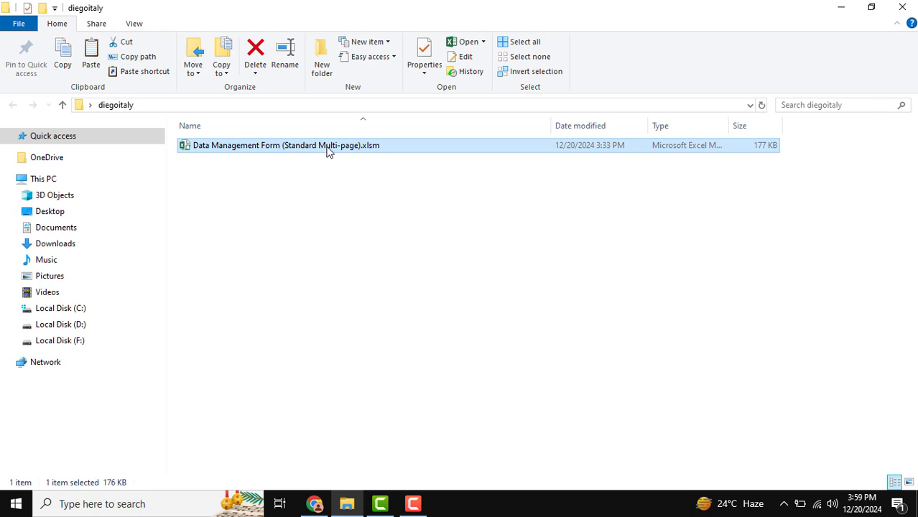
double_click(372, 147)
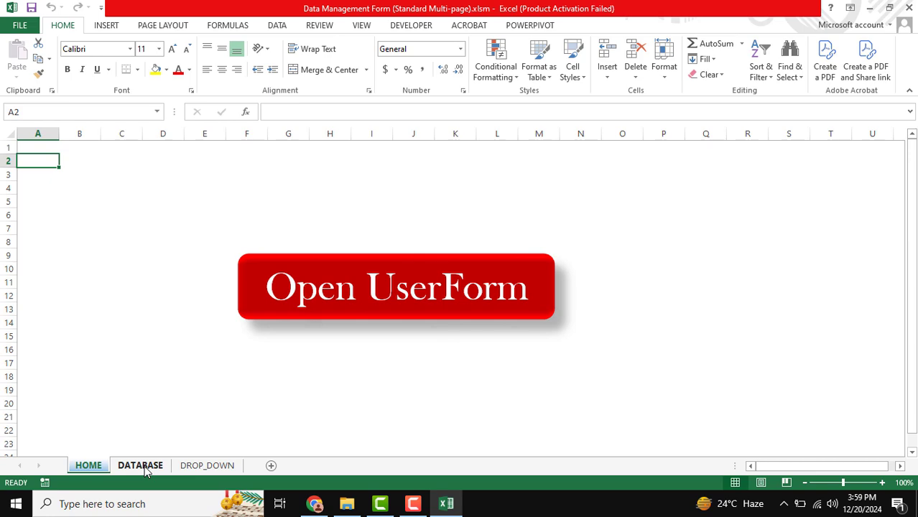
Check the DATABASE sheet's invoice headers, then move to the DROP_DOWN lookup sheet.
left_click(142, 467)
key("ctrl+Right")
key("ctrl+Left")
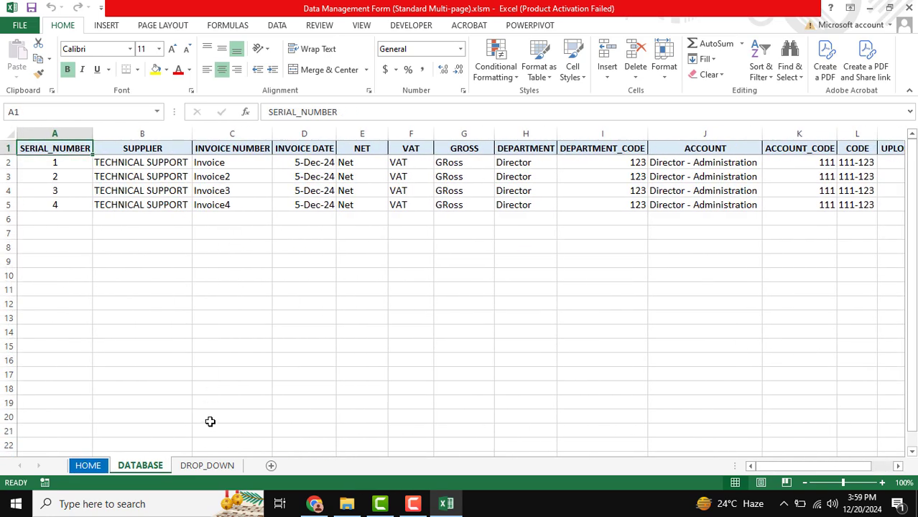
left_click(206, 467)
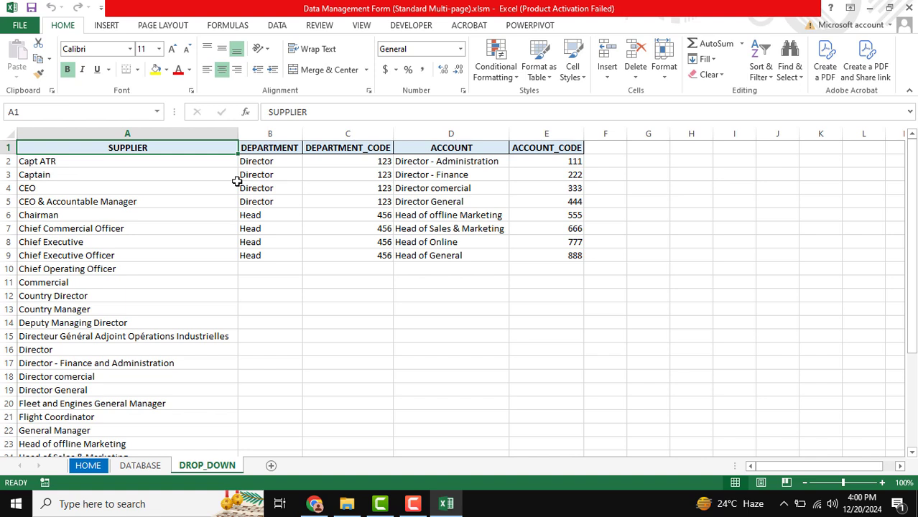
Review the Director and Head department groups with their codes and account names.
key("Right")
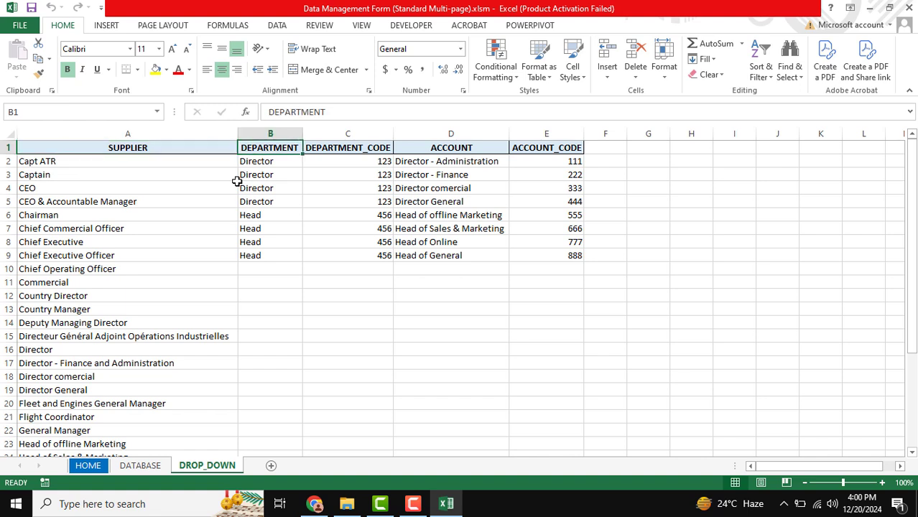
left_click_drag(248, 163, 522, 199)
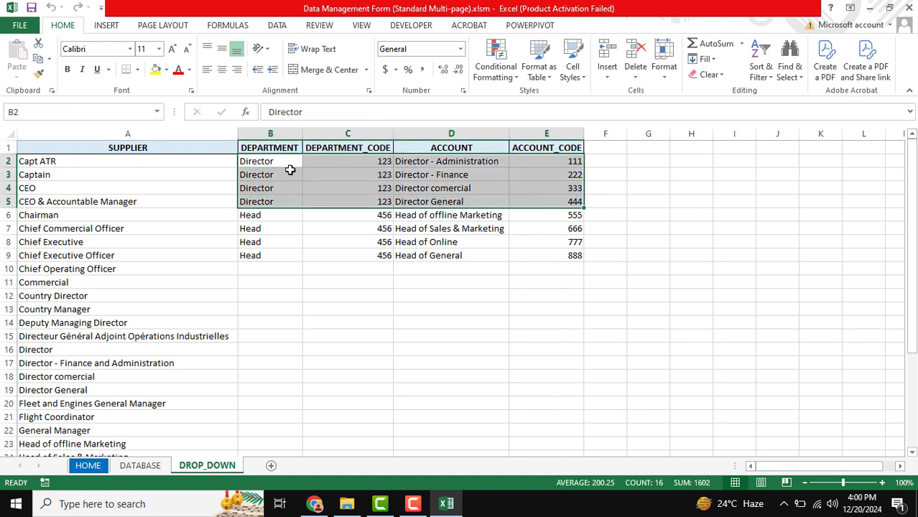
left_click(263, 164)
left_click_drag(301, 166, 433, 190)
left_click(434, 176)
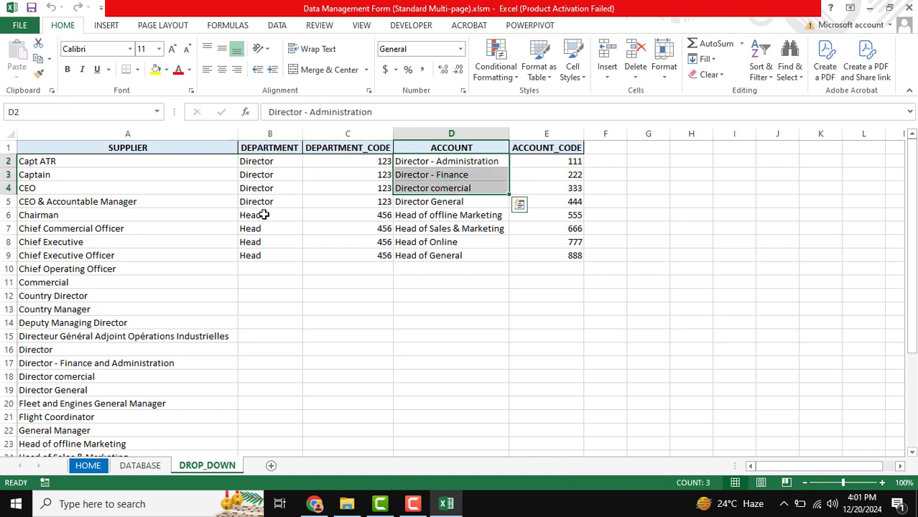
left_click_drag(266, 215, 263, 256)
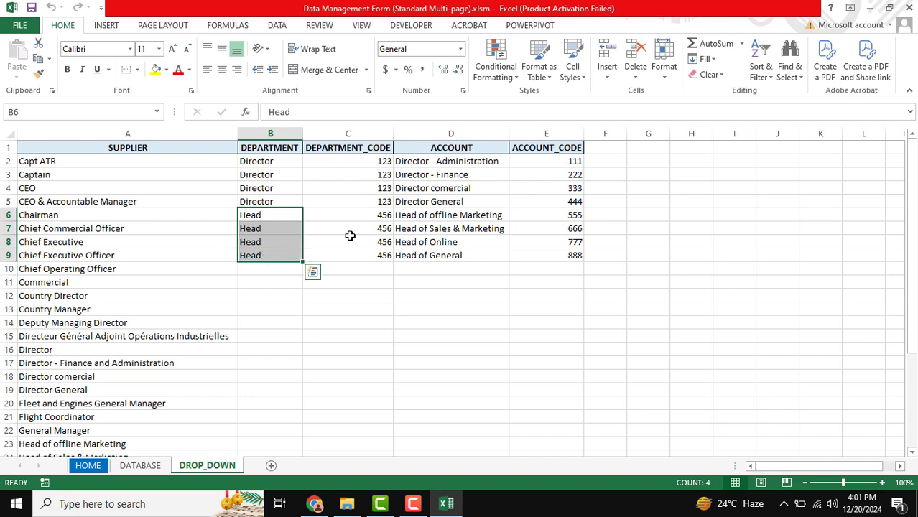
left_click(429, 216)
left_click_drag(430, 216, 430, 253)
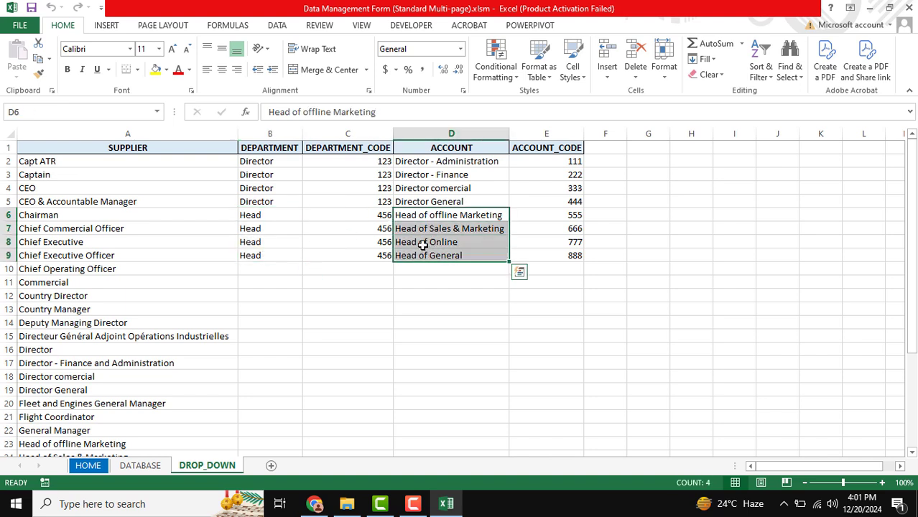
left_click(264, 163)
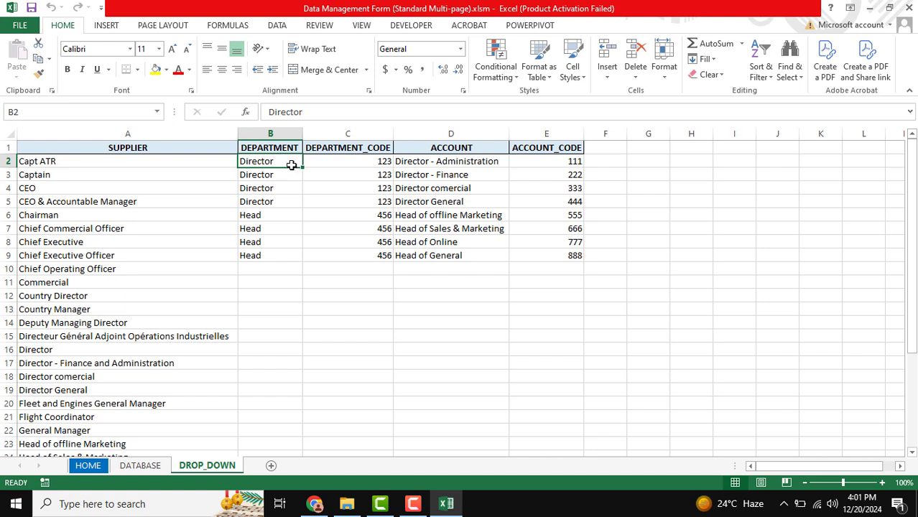
left_click(346, 161)
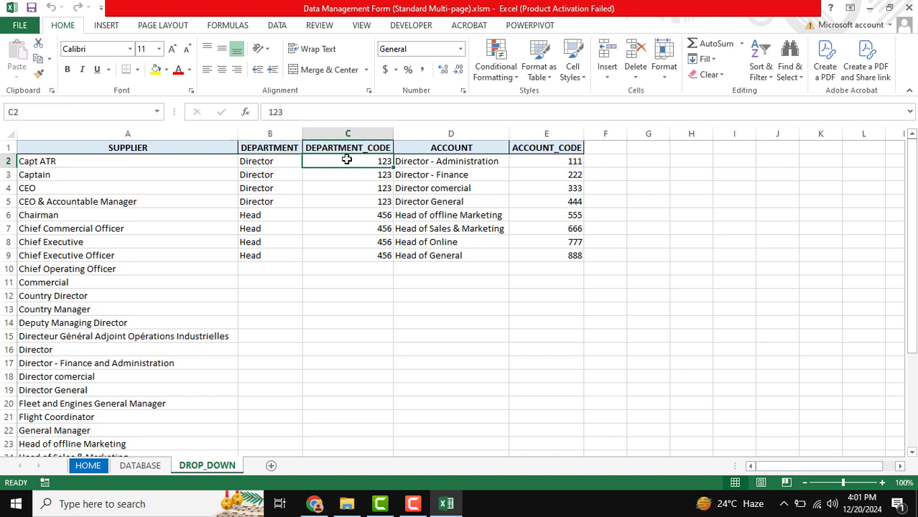
left_click(458, 162)
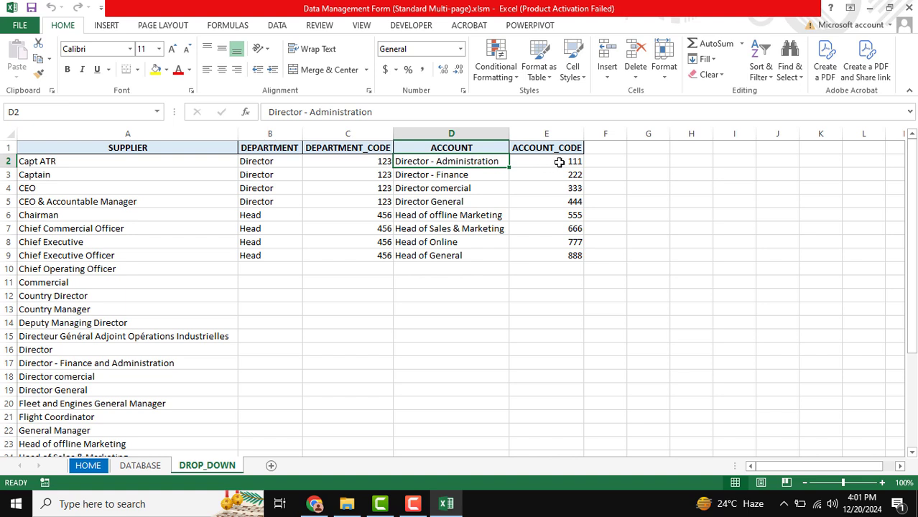
Highlight the supplier, department and account list columns, then return to the HOME sheet.
left_click_drag(72, 164, 298, 375)
left_click_drag(361, 387, 525, 424)
scroll(431, 323, "up", 3)
left_click(307, 227)
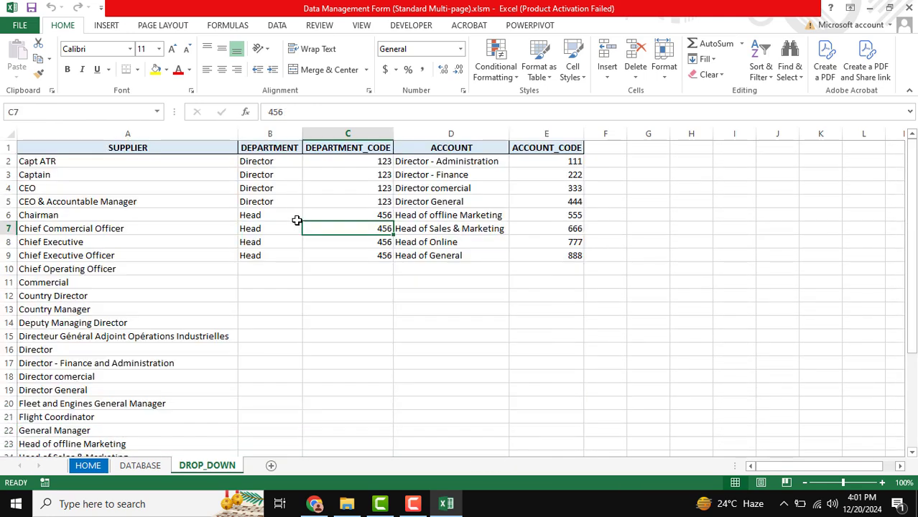
left_click(263, 161)
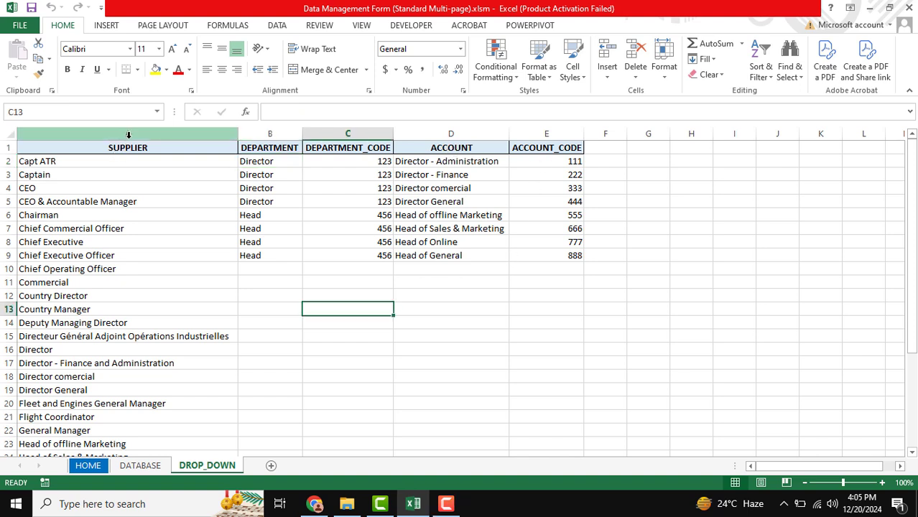
left_click(136, 188)
left_click_drag(137, 148, 351, 268)
left_click(204, 214)
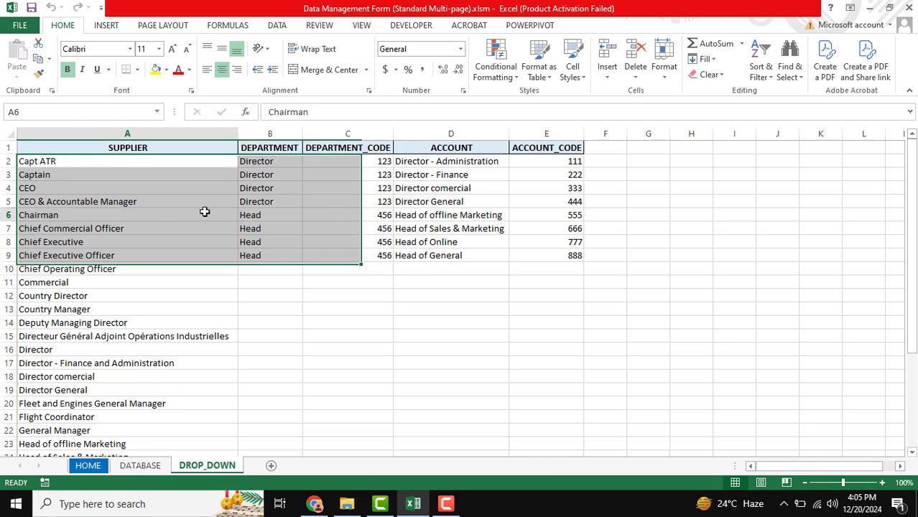
left_click(139, 134)
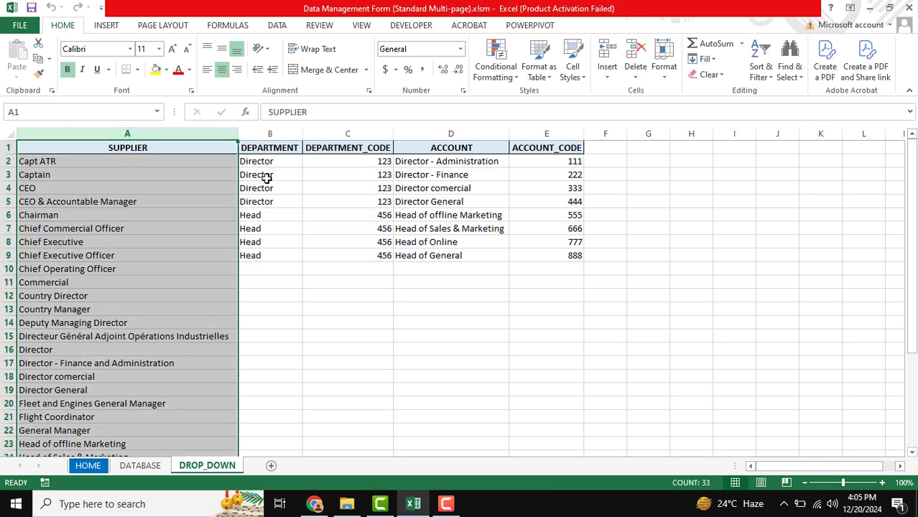
left_click(299, 135)
left_click_drag(304, 138, 546, 134)
left_click(348, 175)
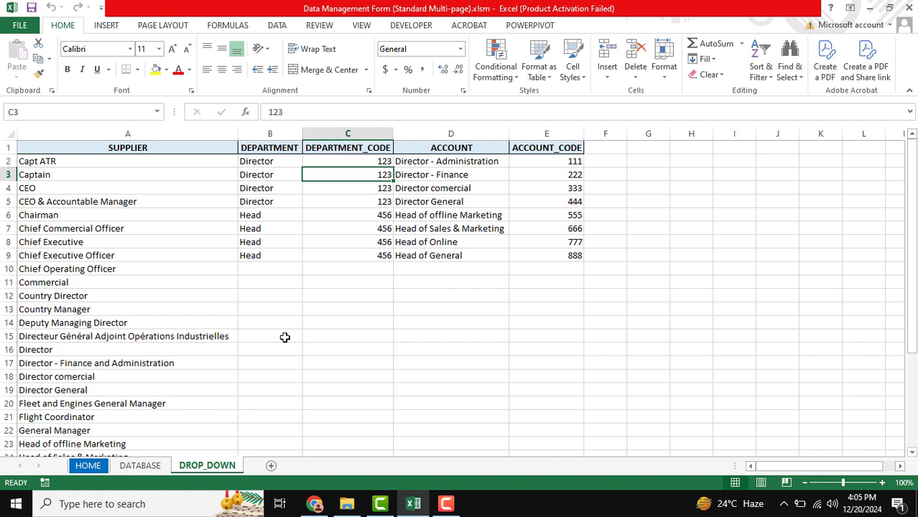
left_click(88, 467)
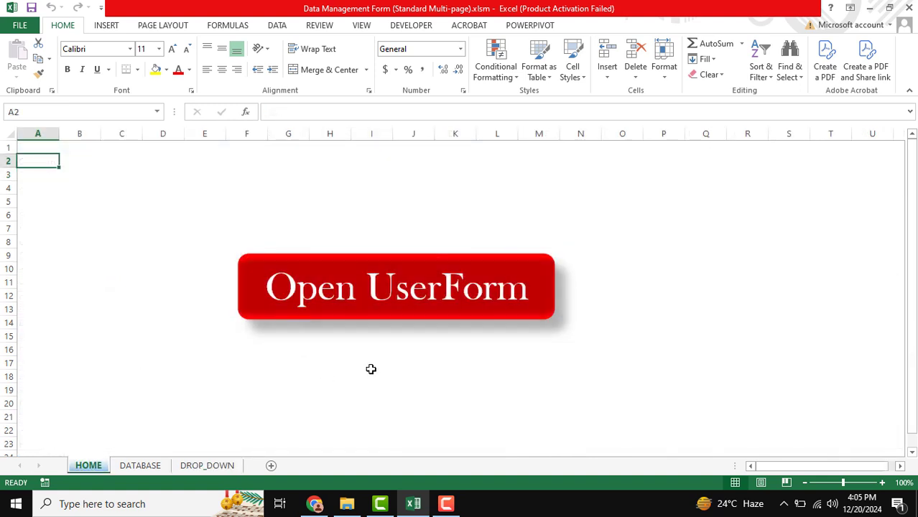
Launch the Database Management Form from HOME and enter its DATABASE MANAGEMENT page.
left_click(389, 287)
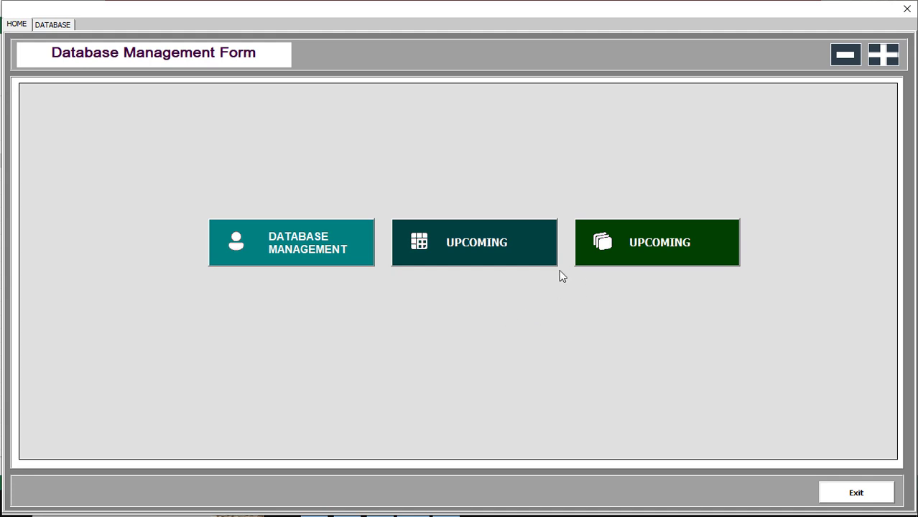
left_click(290, 246)
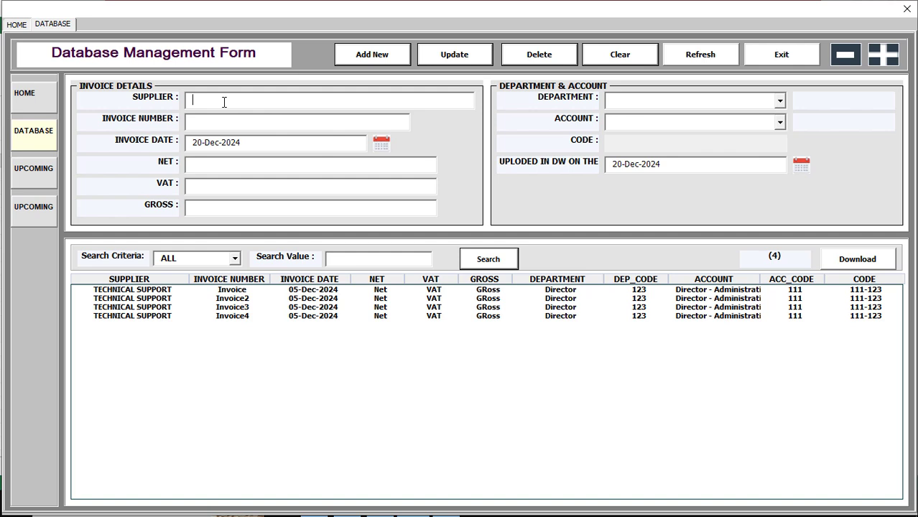
Choose Fleet and Engines General Manager as supplier with invoice date 18-Dec-2024.
type("S")
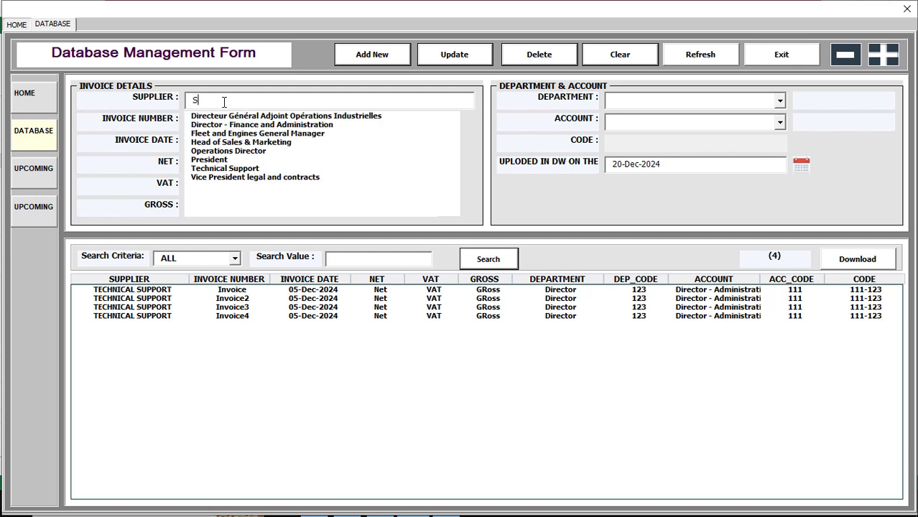
left_click(247, 135)
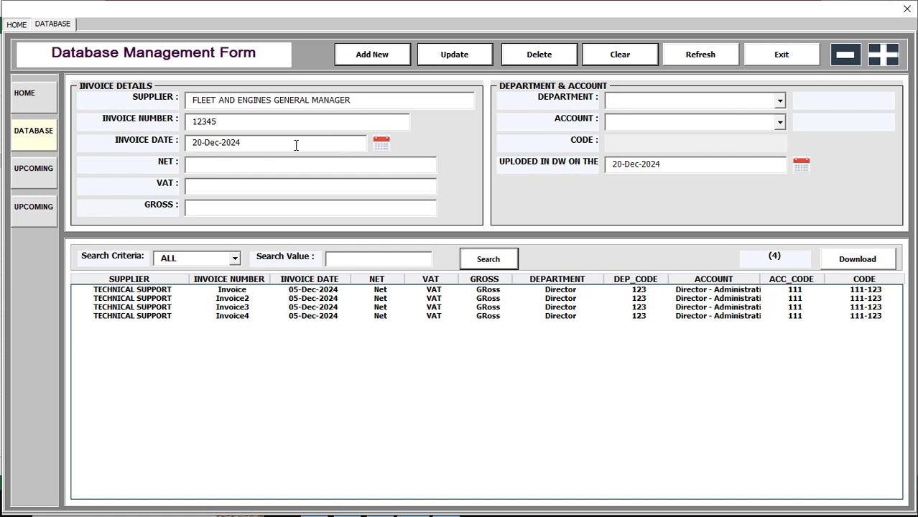
left_click(383, 145)
left_click(458, 266)
Enter net 10 and VAT 11 so the gross shows 21.
type("10")
key("Tab")
type("11")
key("Tab")
left_click(642, 105)
Set department Head (456), account Head of offline Marketing, and upload date 10-Dec-2024.
left_click(632, 127)
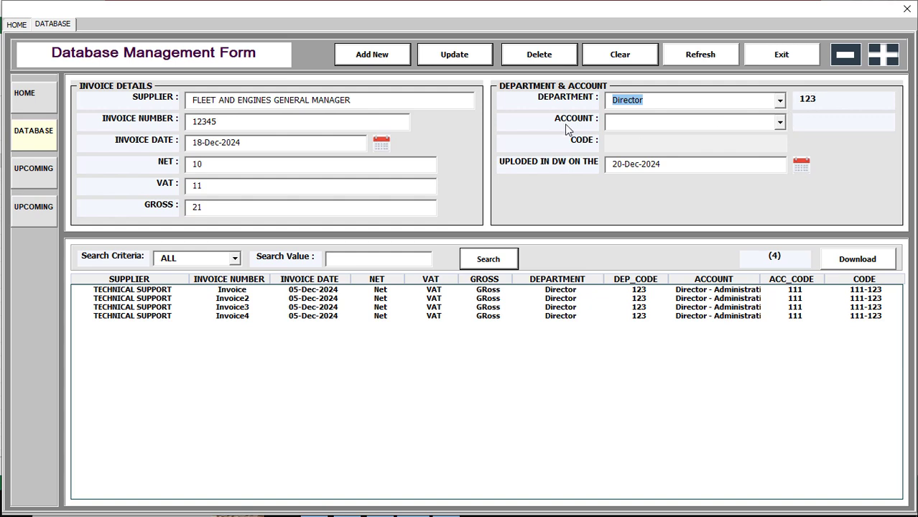
left_click(660, 122)
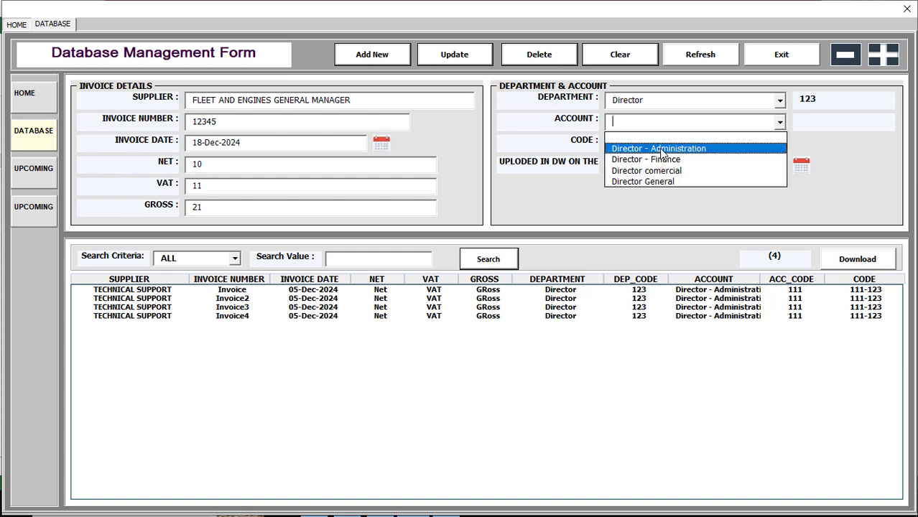
left_click(655, 102)
left_click(656, 106)
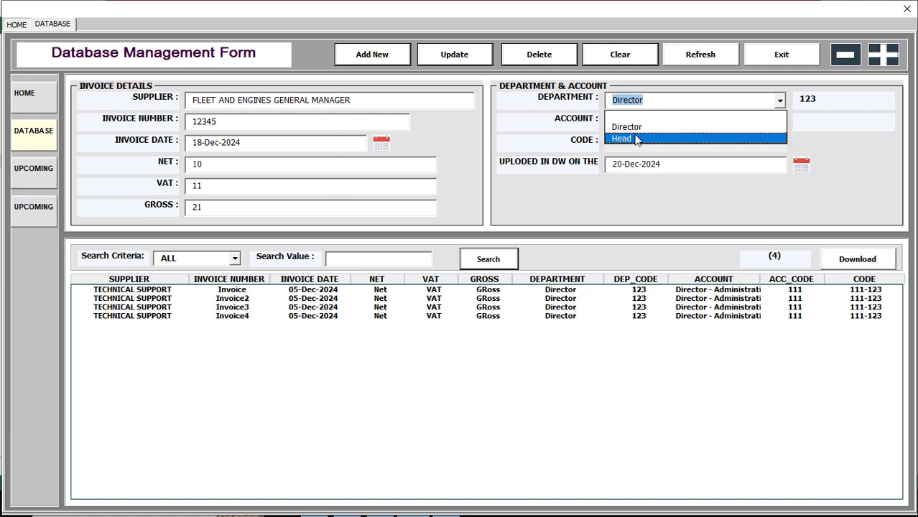
left_click(638, 140)
left_click(644, 129)
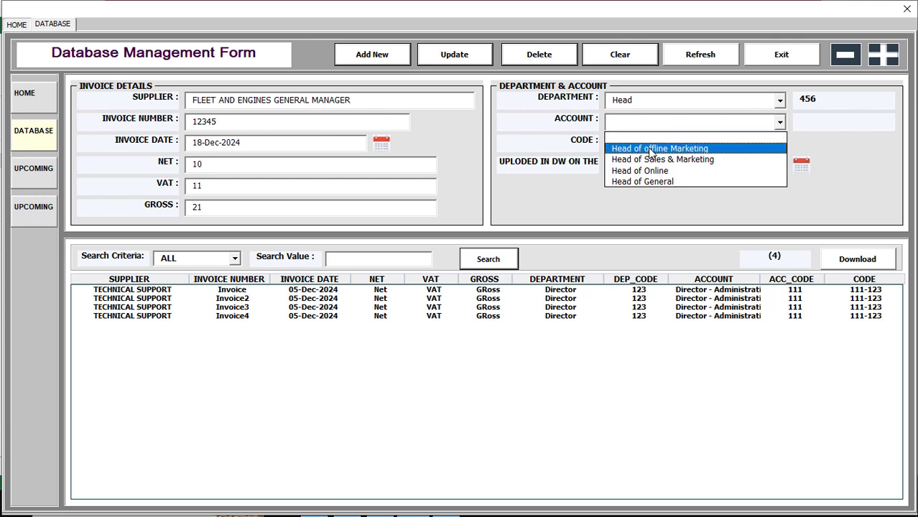
left_click(656, 149)
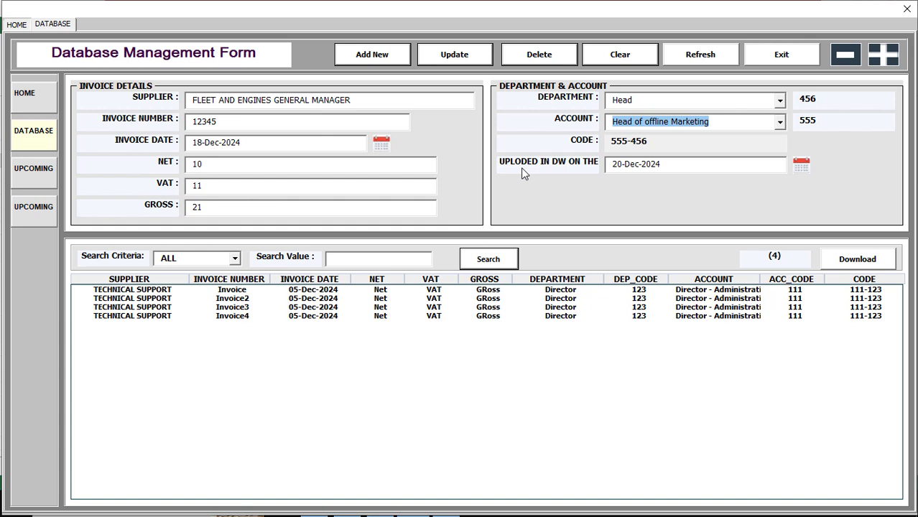
left_click(802, 164)
left_click(449, 250)
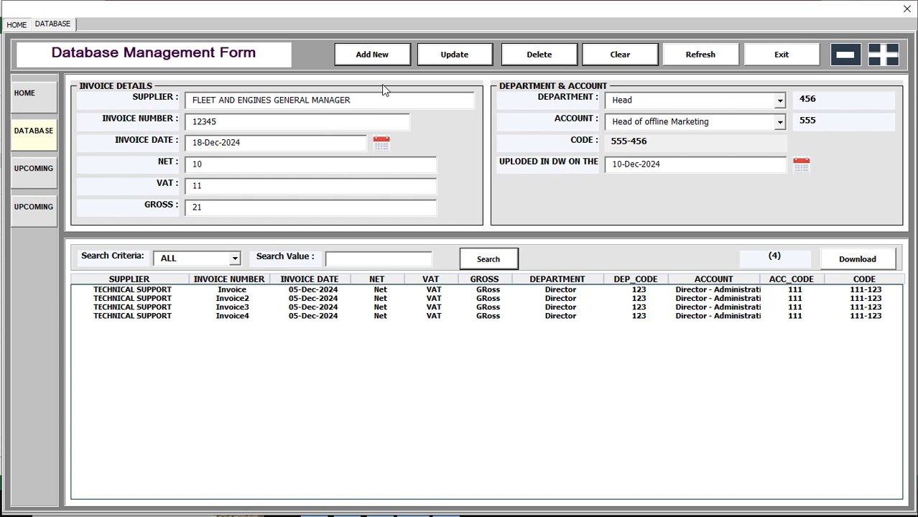
Add invoice 12345 as a new record and acknowledge the success message.
left_click(377, 57)
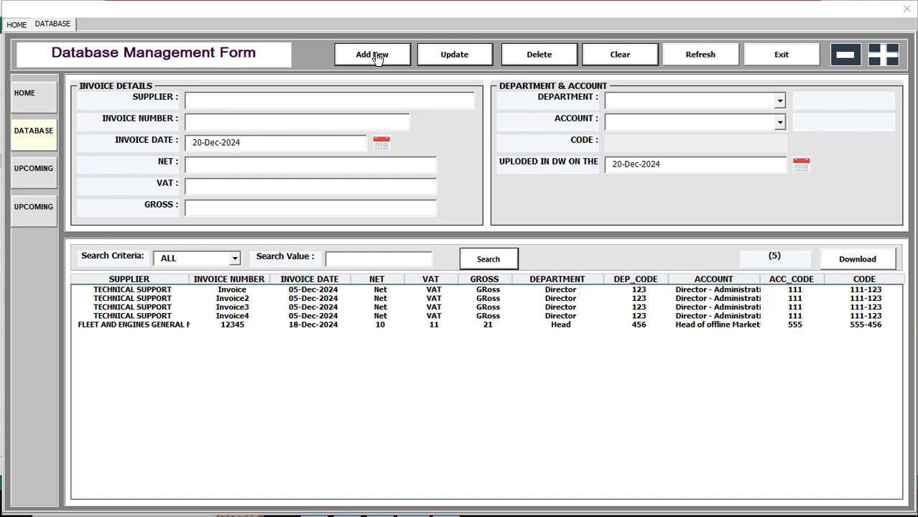
left_click(513, 297)
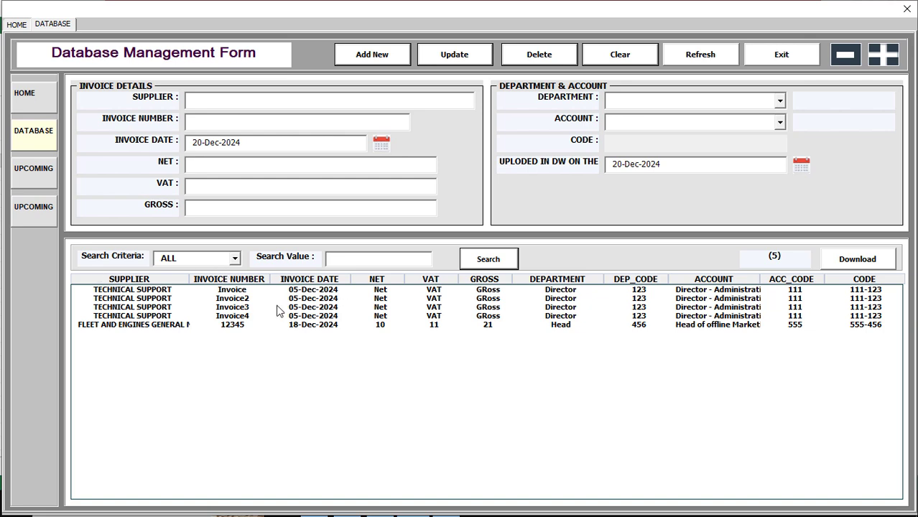
left_click(210, 262)
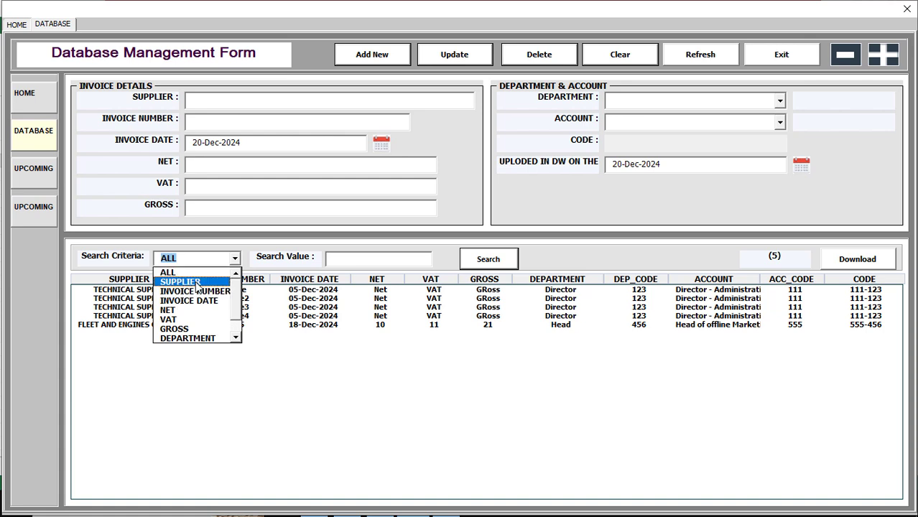
left_click(214, 294)
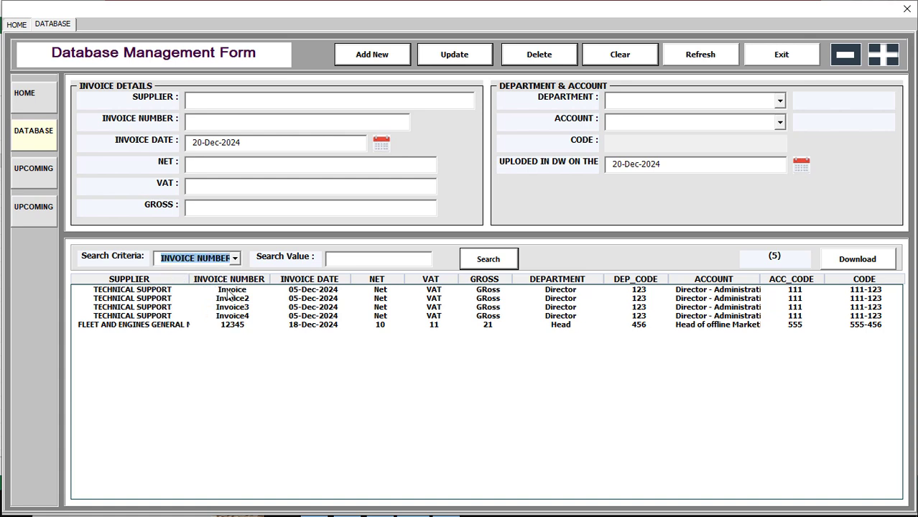
left_click(363, 261)
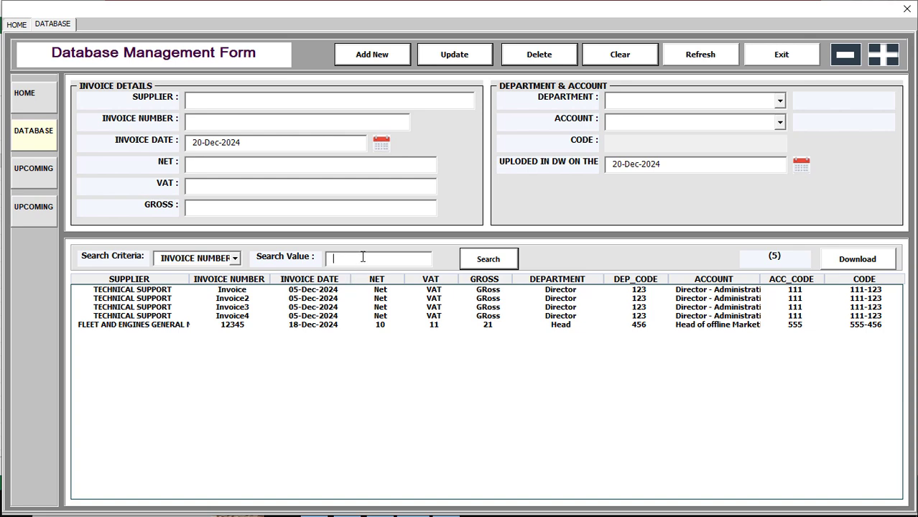
type("12345")
left_click(493, 263)
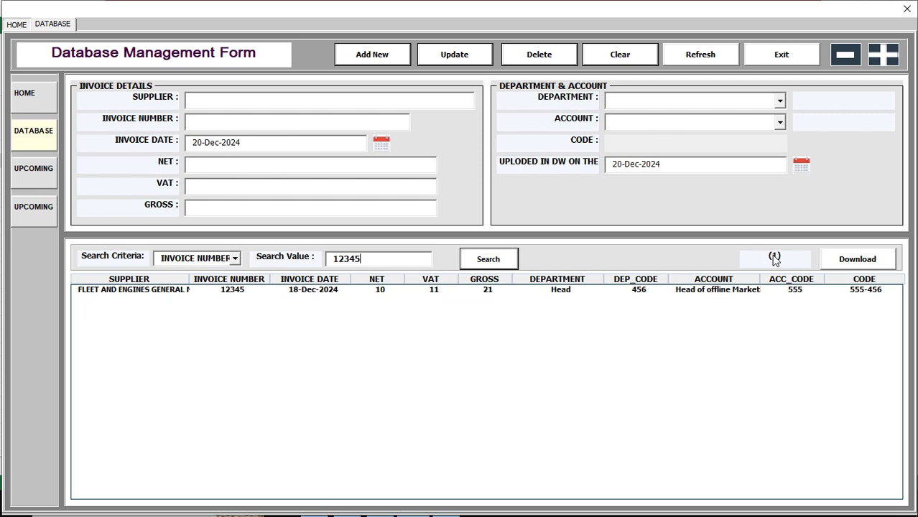
left_click(699, 56)
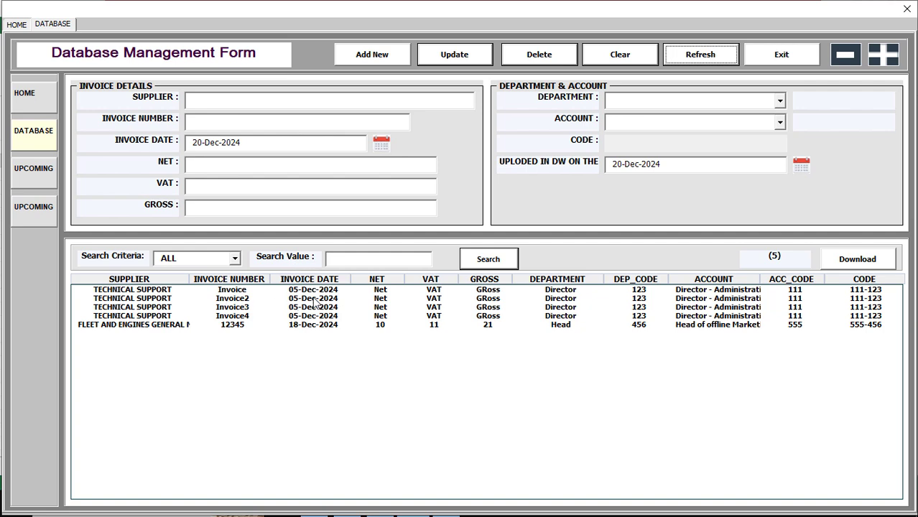
left_click(234, 258)
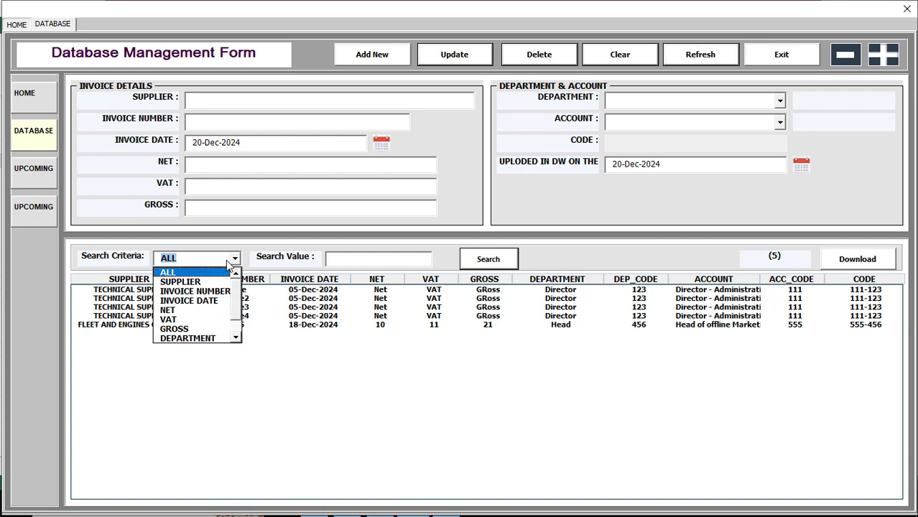
left_click(189, 300)
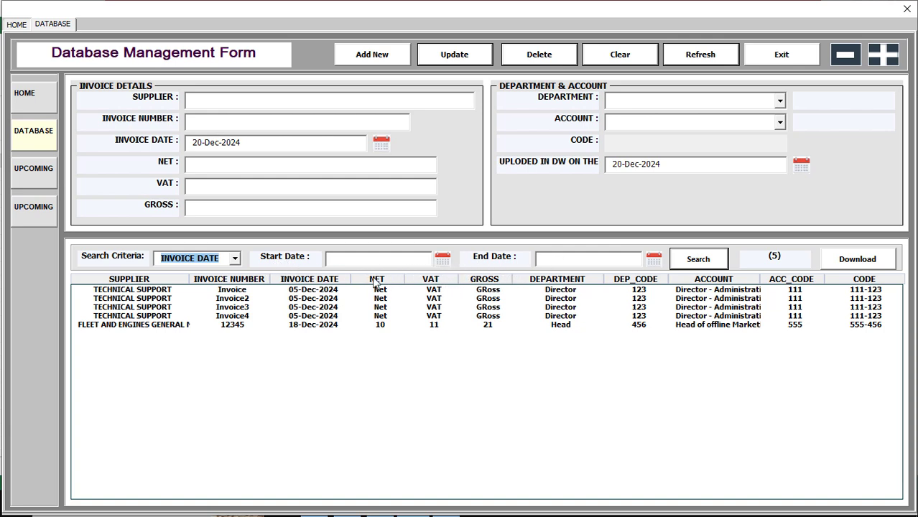
key("Up")
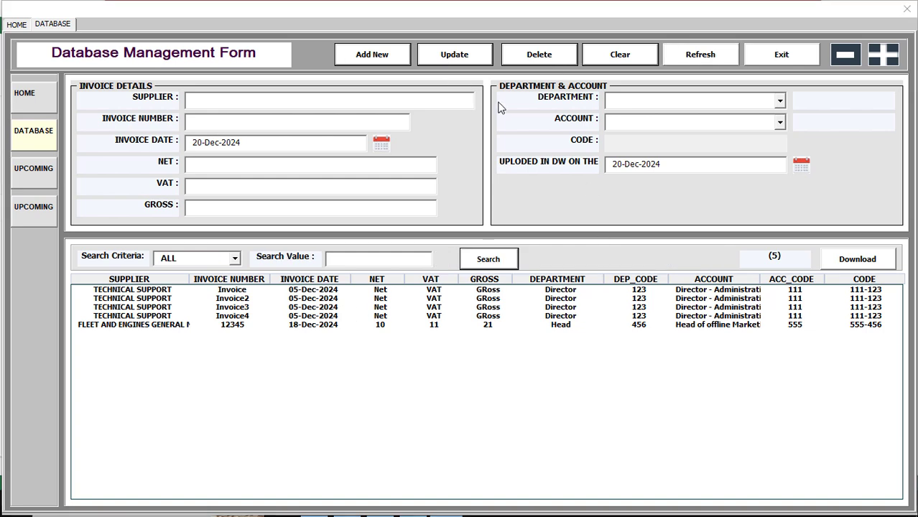
Change invoice 12345 to department Director, account Director - Finance, and save the update.
left_click(345, 325)
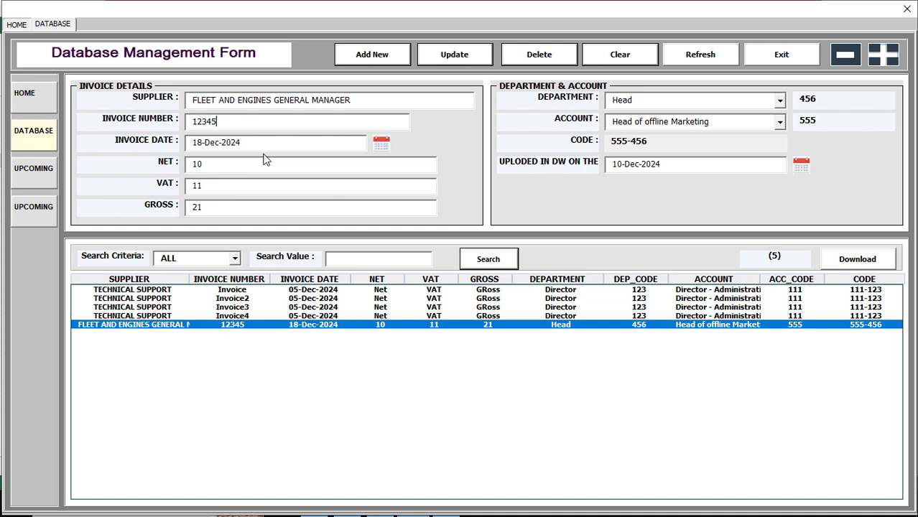
left_click(676, 106)
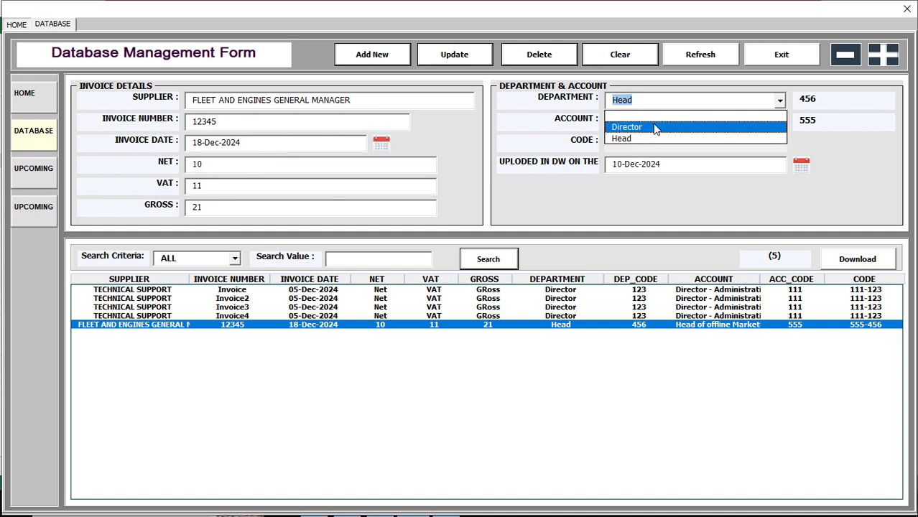
left_click(654, 127)
left_click(674, 121)
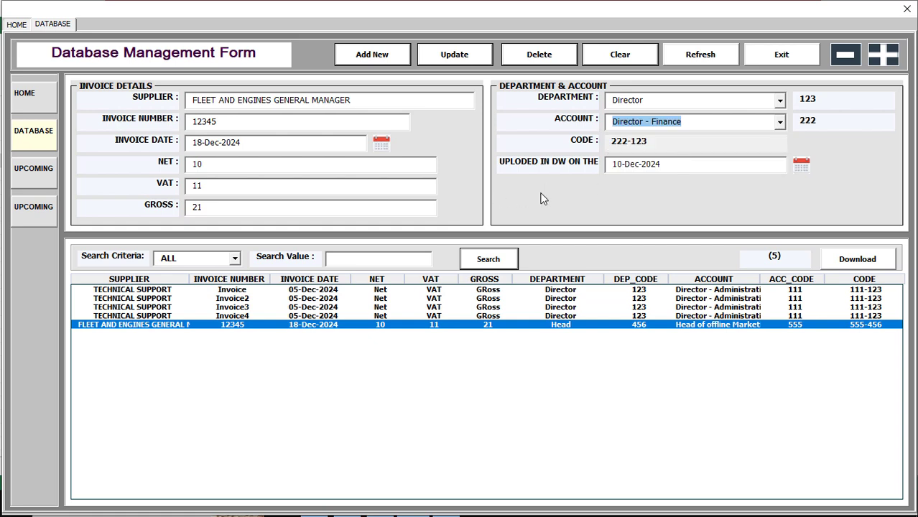
left_click(462, 60)
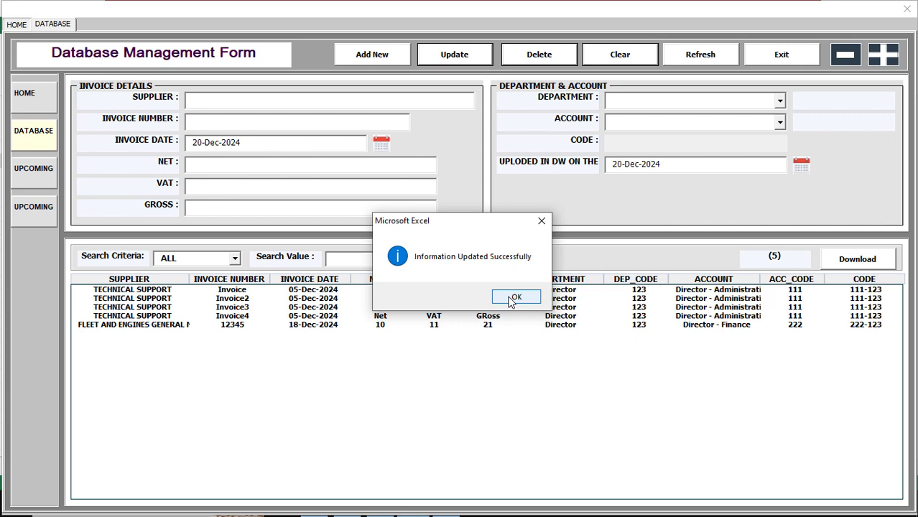
left_click(515, 298)
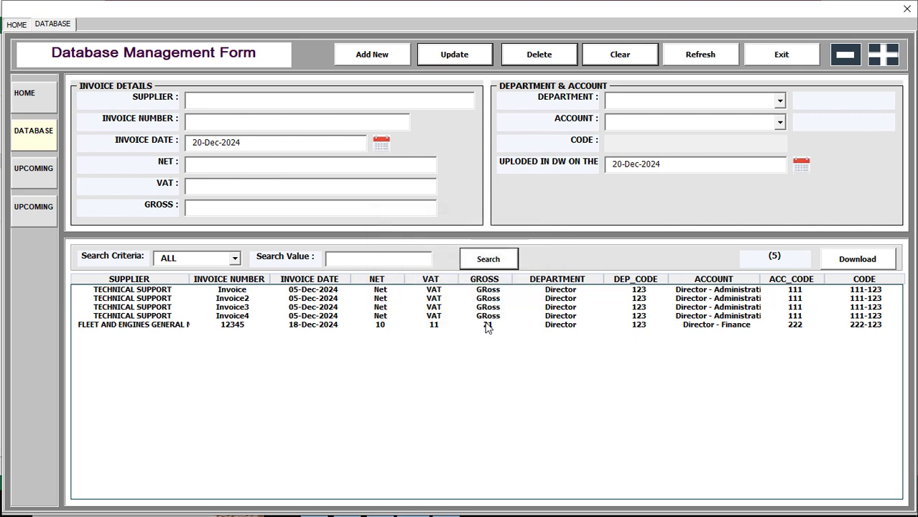
left_click(487, 324)
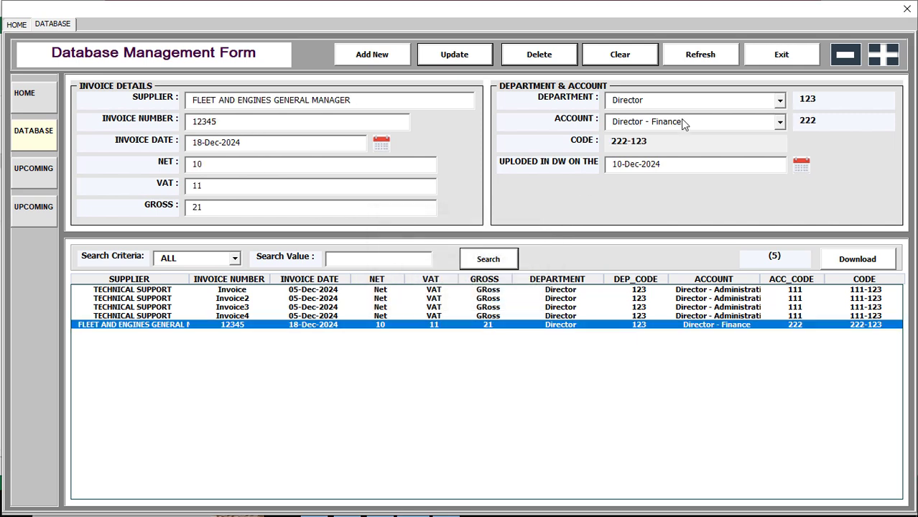
Delete the loaded invoice 12345 record and confirm the deletion message.
left_click(542, 57)
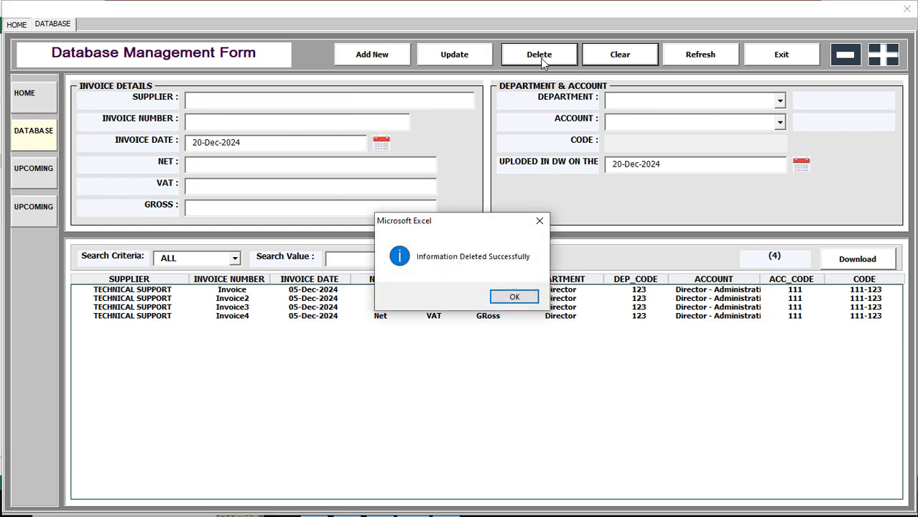
left_click(515, 297)
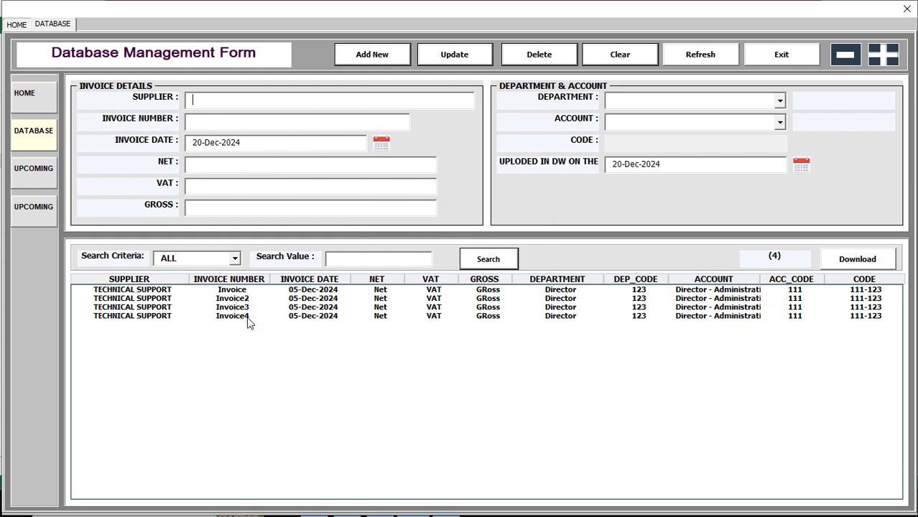
Try re-adding Invoice3 and confirm it is rejected as a duplicate.
double_click(236, 308)
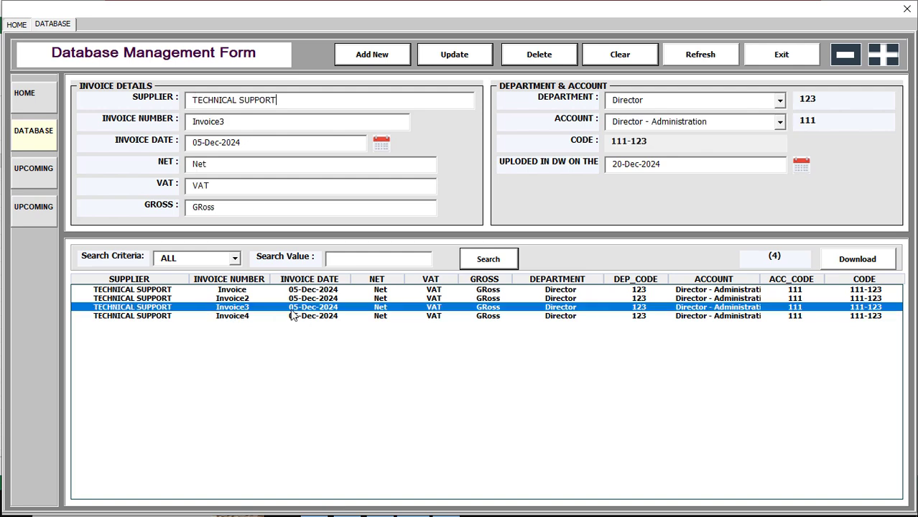
left_click(369, 58)
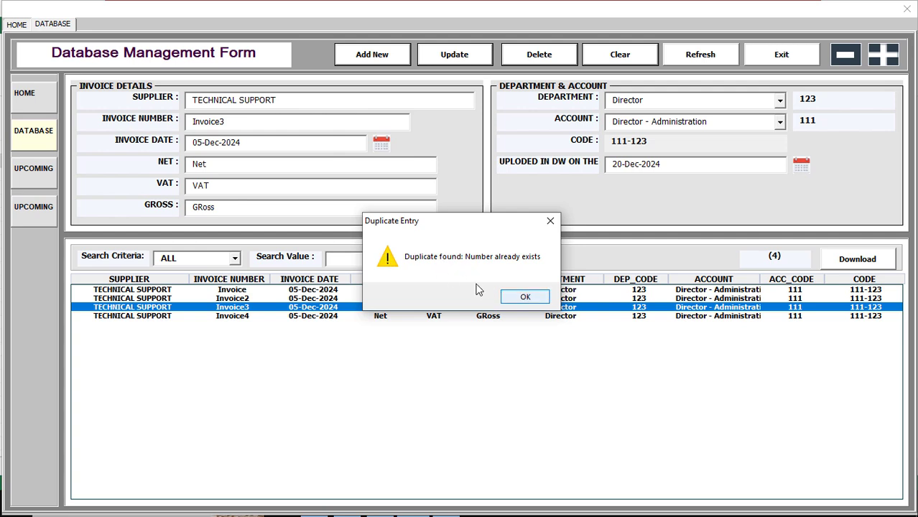
left_click(520, 297)
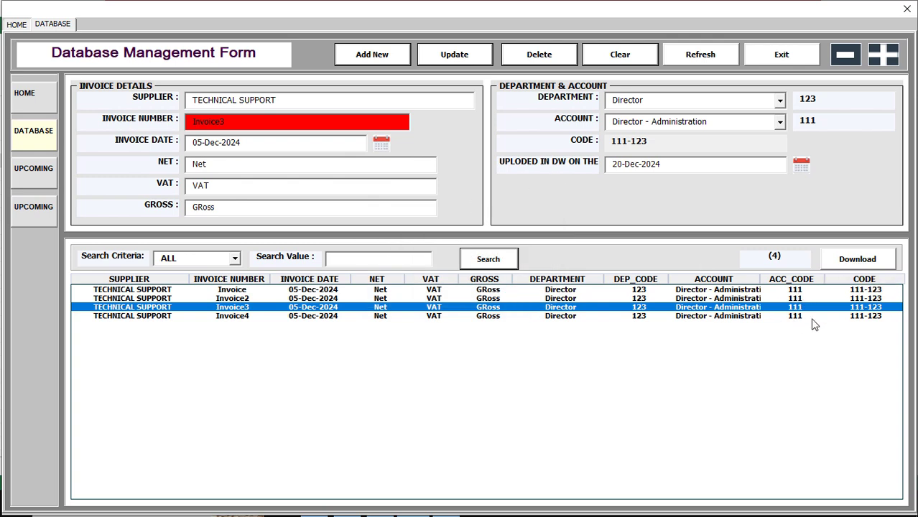
Export the four invoices to a report workbook and close the form.
left_click(865, 263)
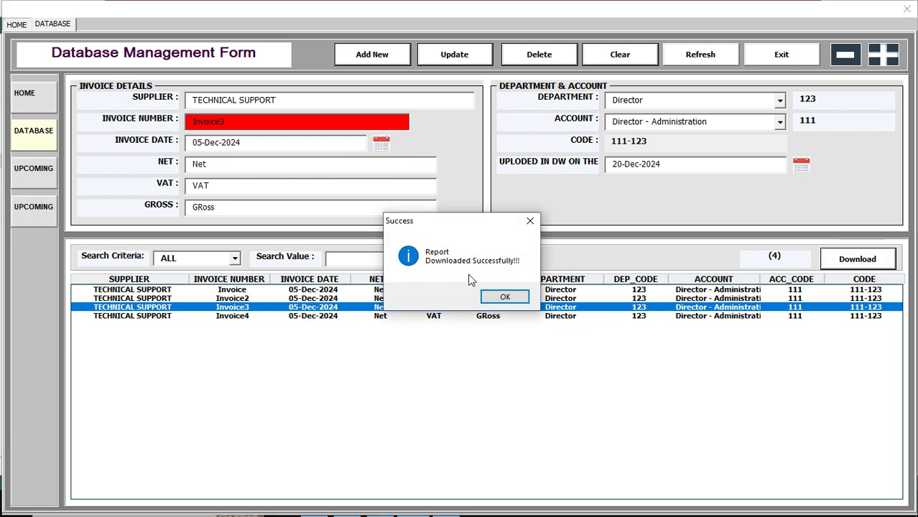
left_click(505, 297)
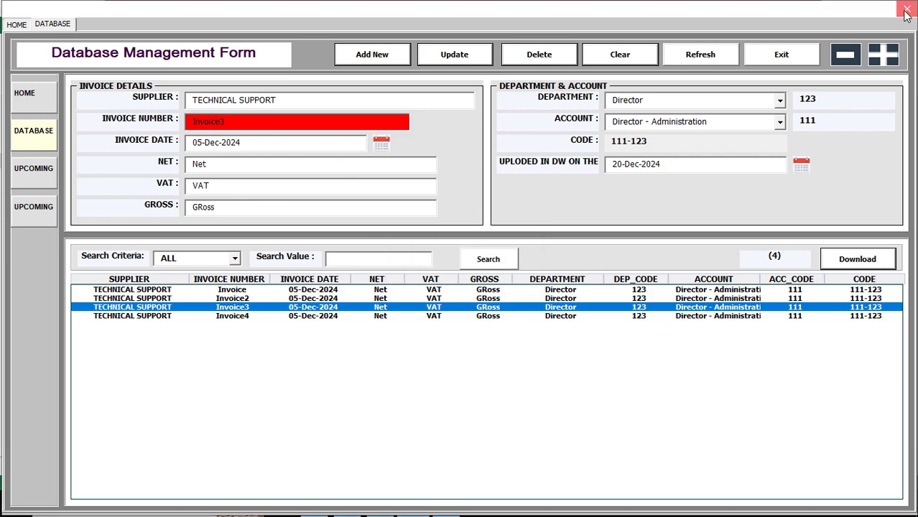
left_click(906, 11)
left_click(347, 504)
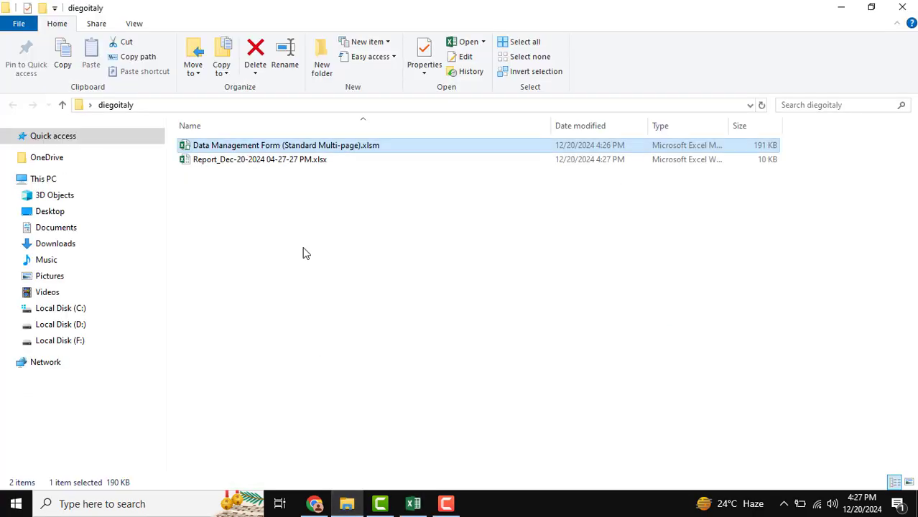
double_click(230, 161)
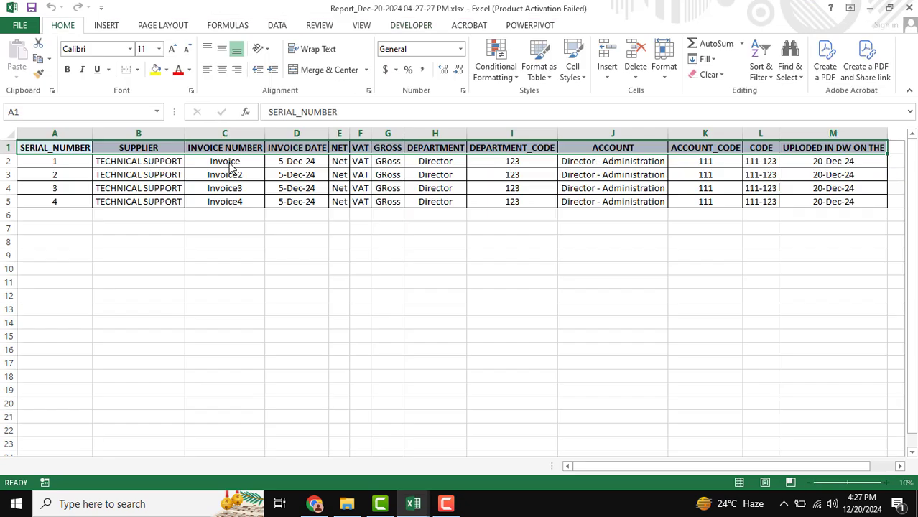
left_click_drag(703, 466, 602, 468)
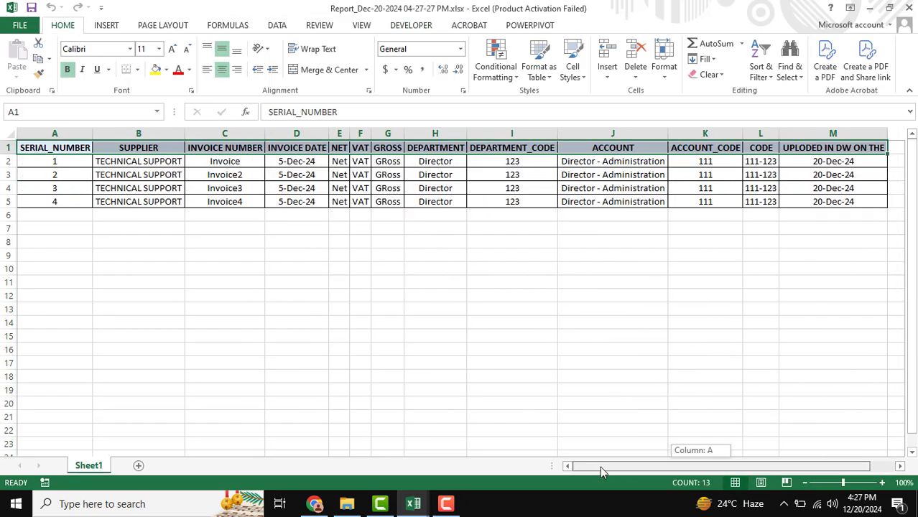
left_click(907, 8)
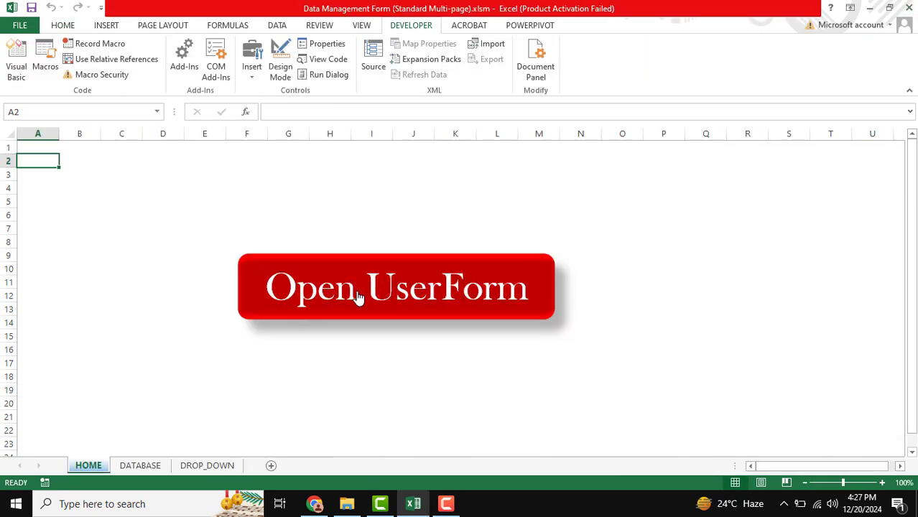
Reopen the database form, shrink it to a window, then restore it to full screen.
left_click(400, 300)
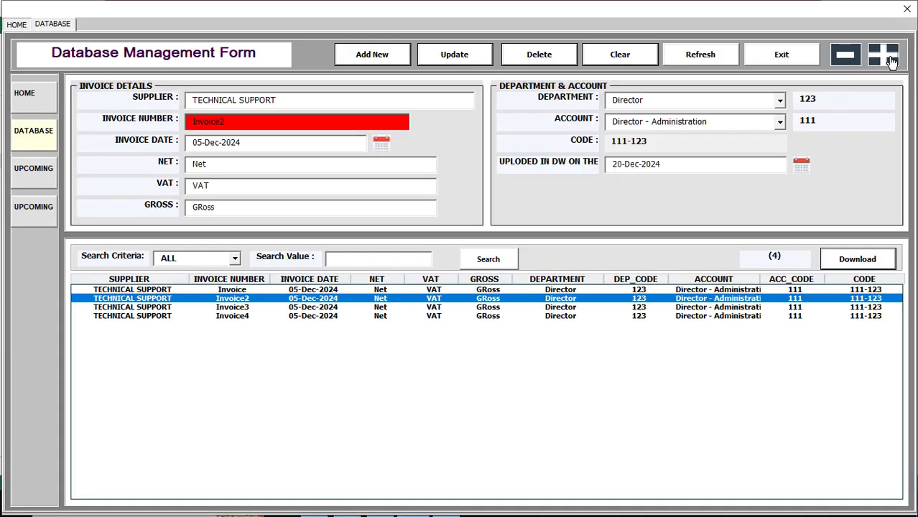
left_click(846, 56)
left_click(846, 55)
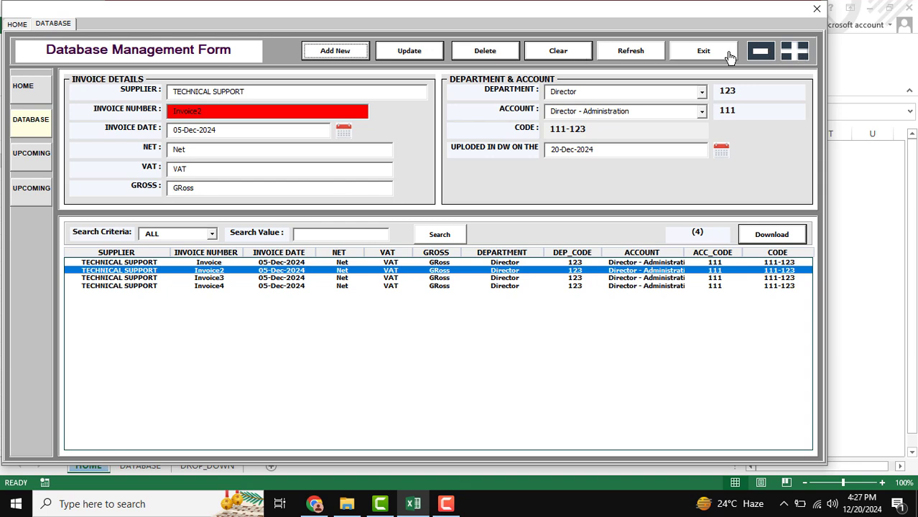
left_click(796, 52)
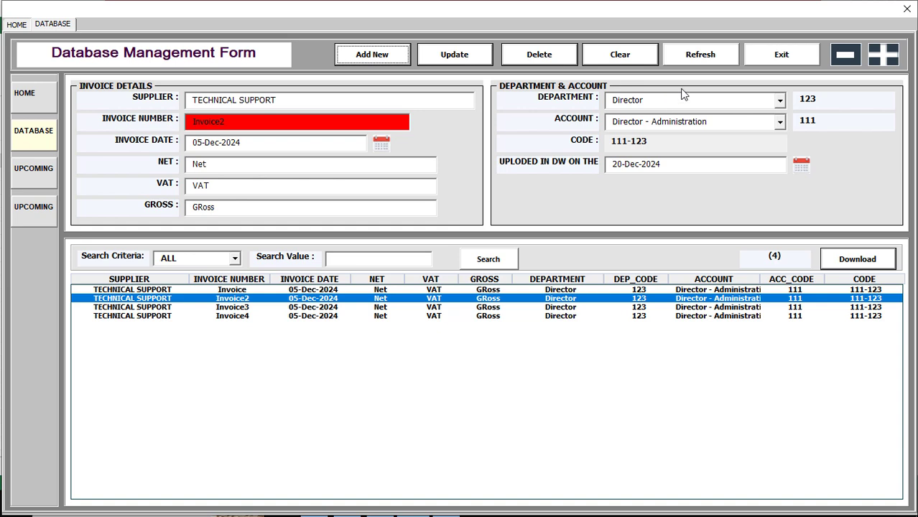
Exit the form, close Excel, and bring the browser's shop page to the front.
left_click(782, 58)
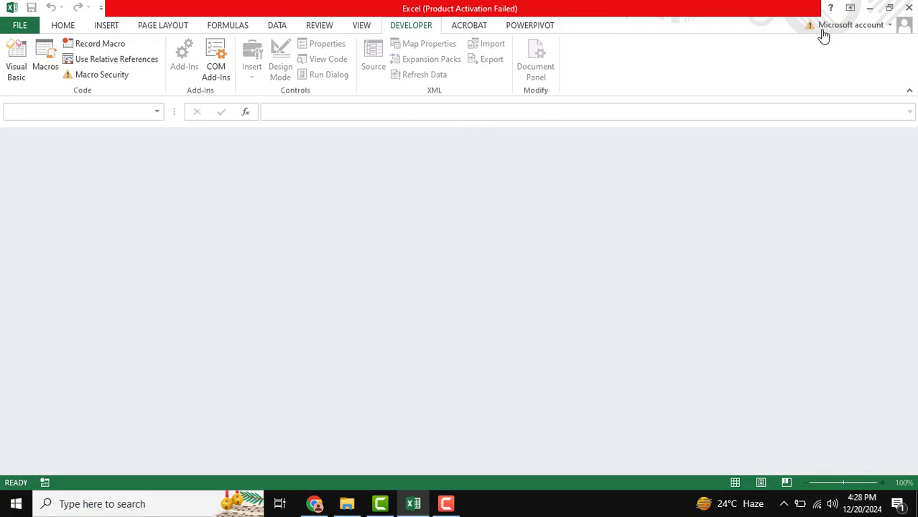
left_click(910, 8)
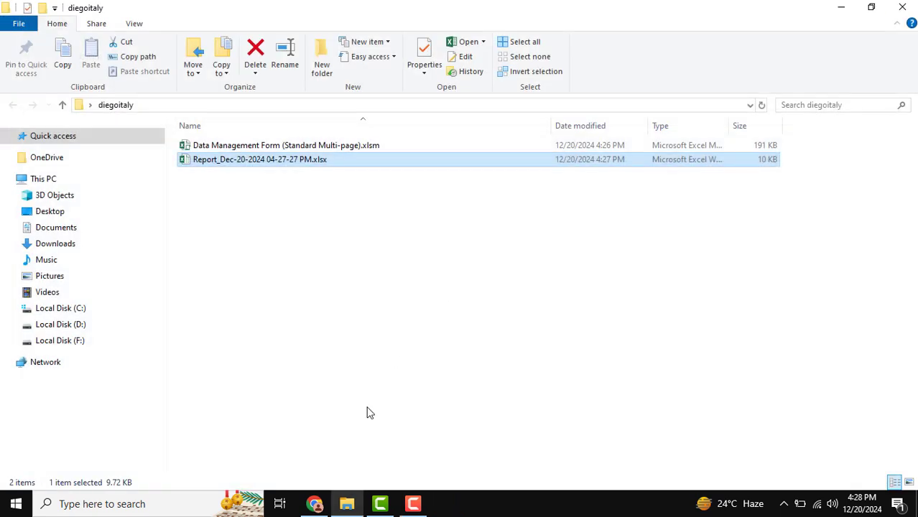
left_click(314, 505)
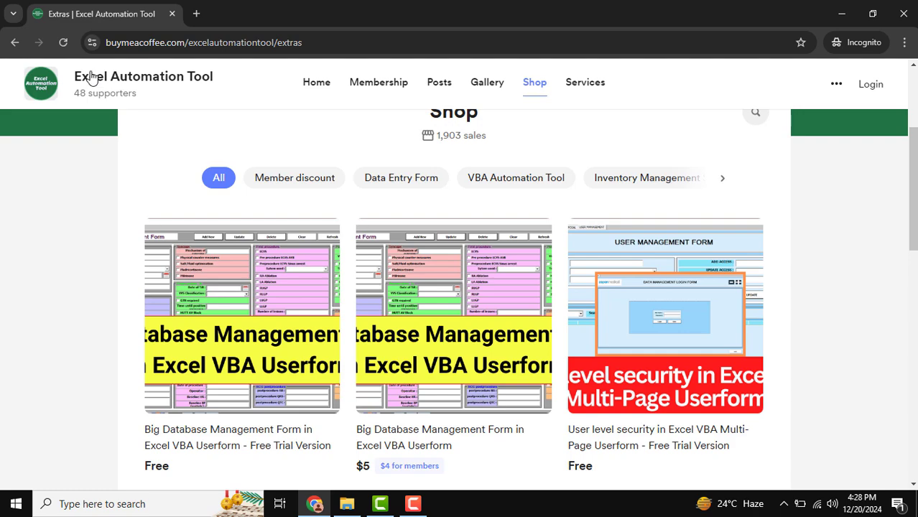
scroll(321, 240, "up", 3)
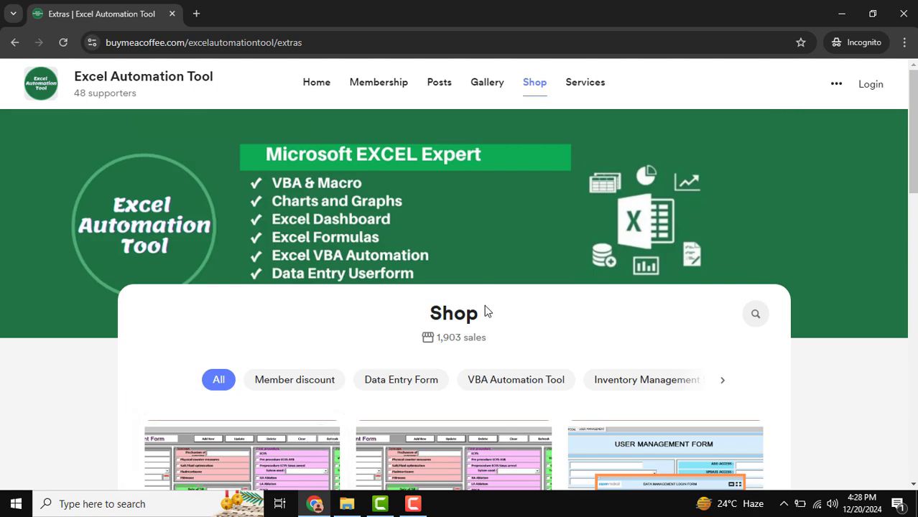
scroll(470, 340, "down", 10)
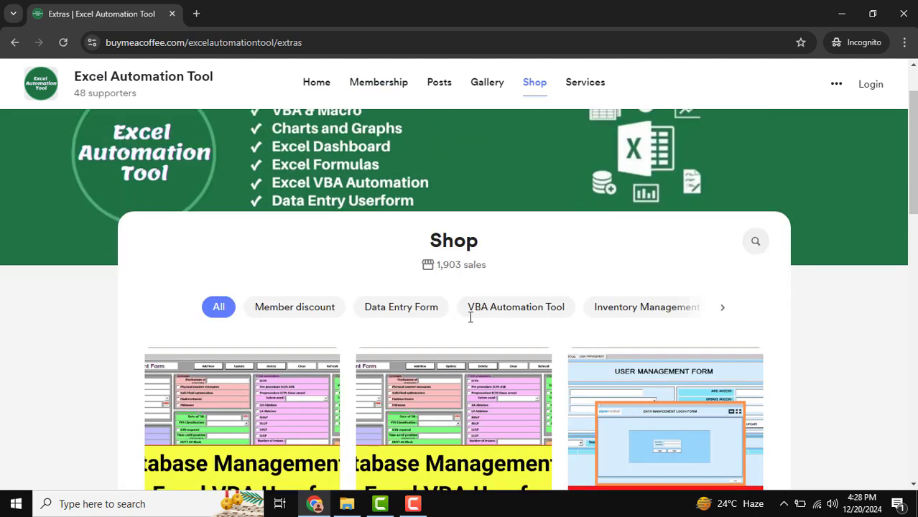
scroll(402, 314, "up", 9)
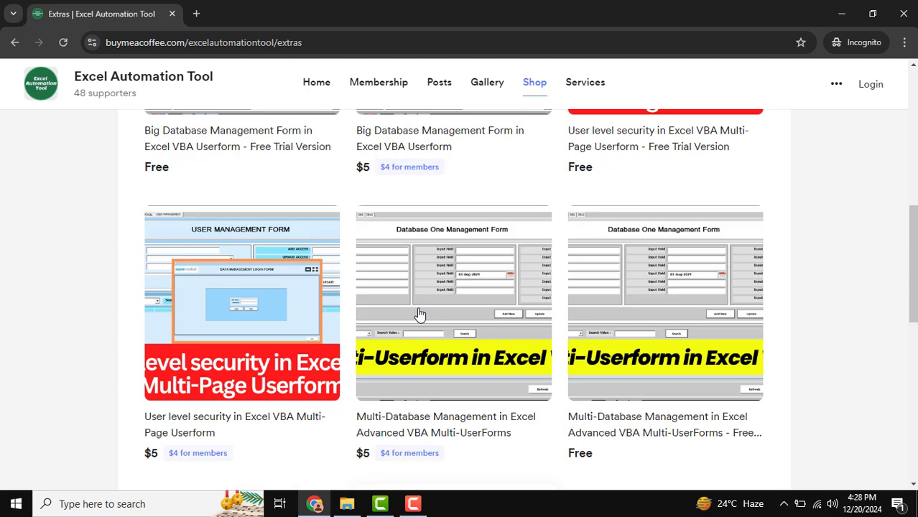